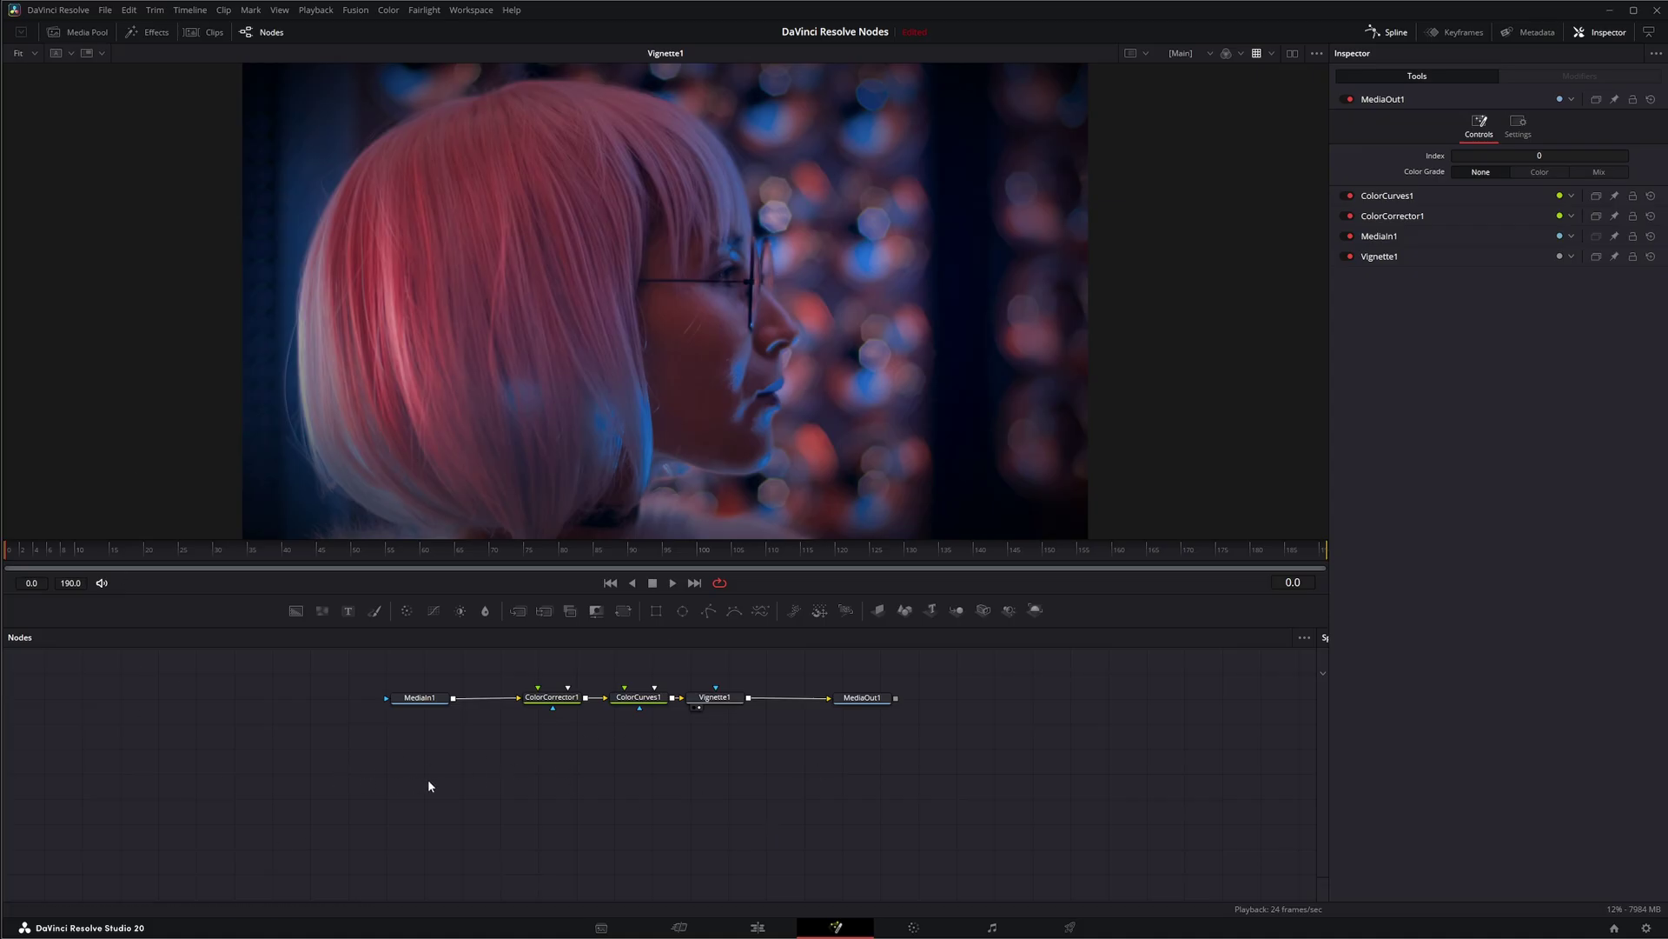
Add a Sticky Note node (Note1) and drag it below the Vignette1 node.
key("shift+space")
type("s")
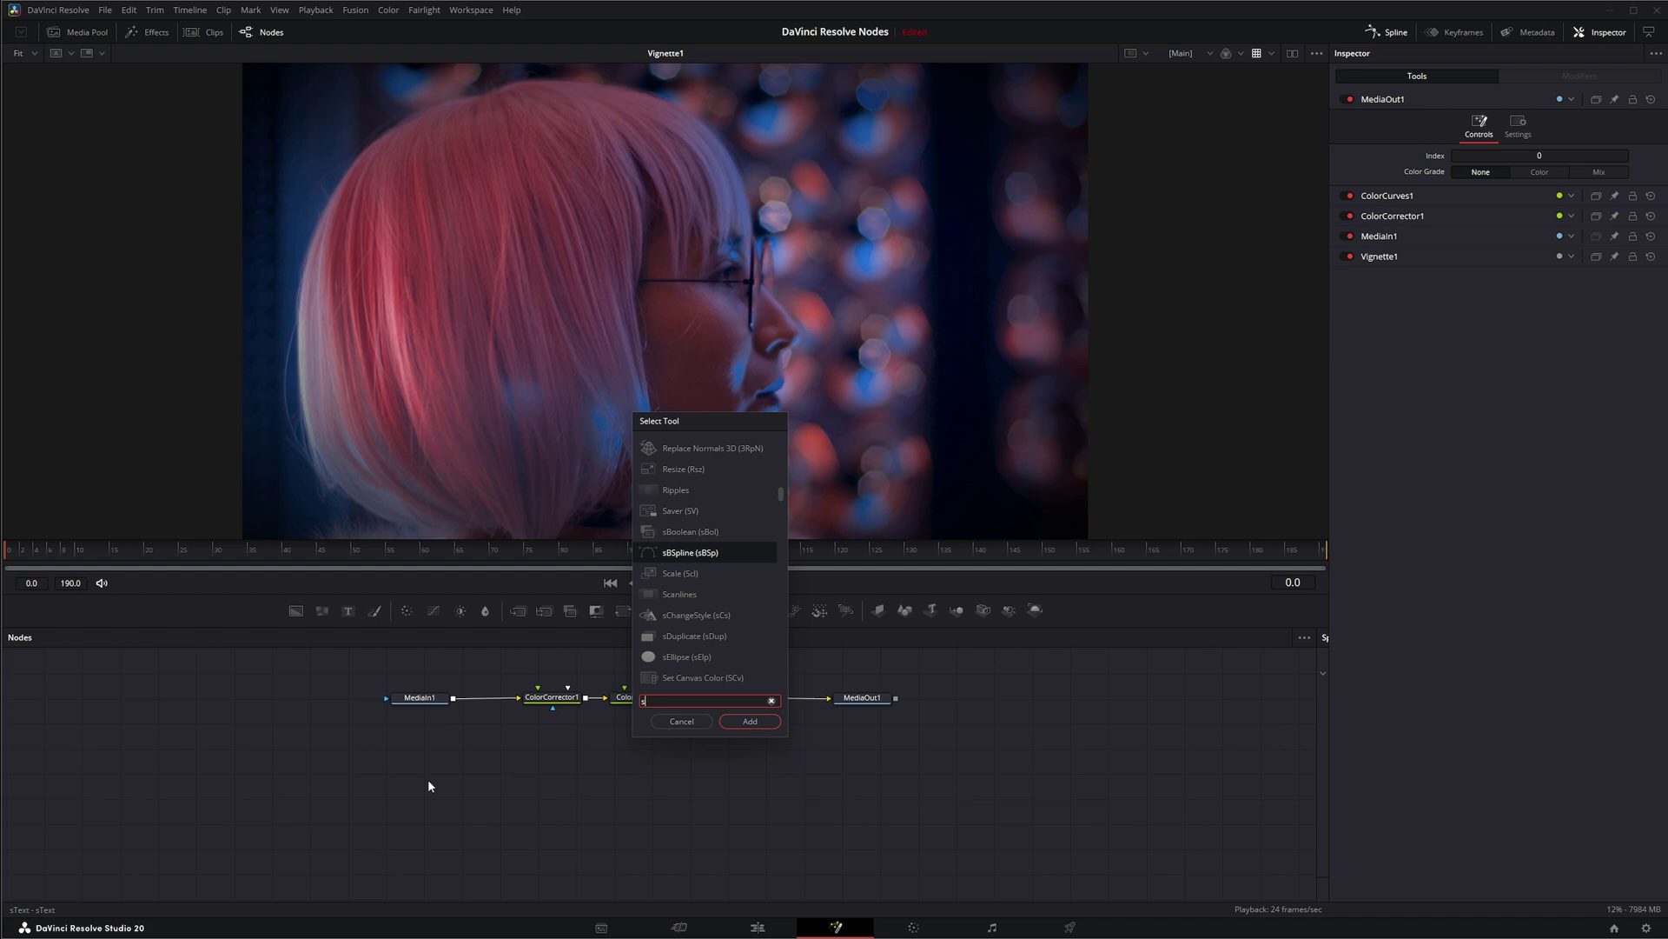
type("tic")
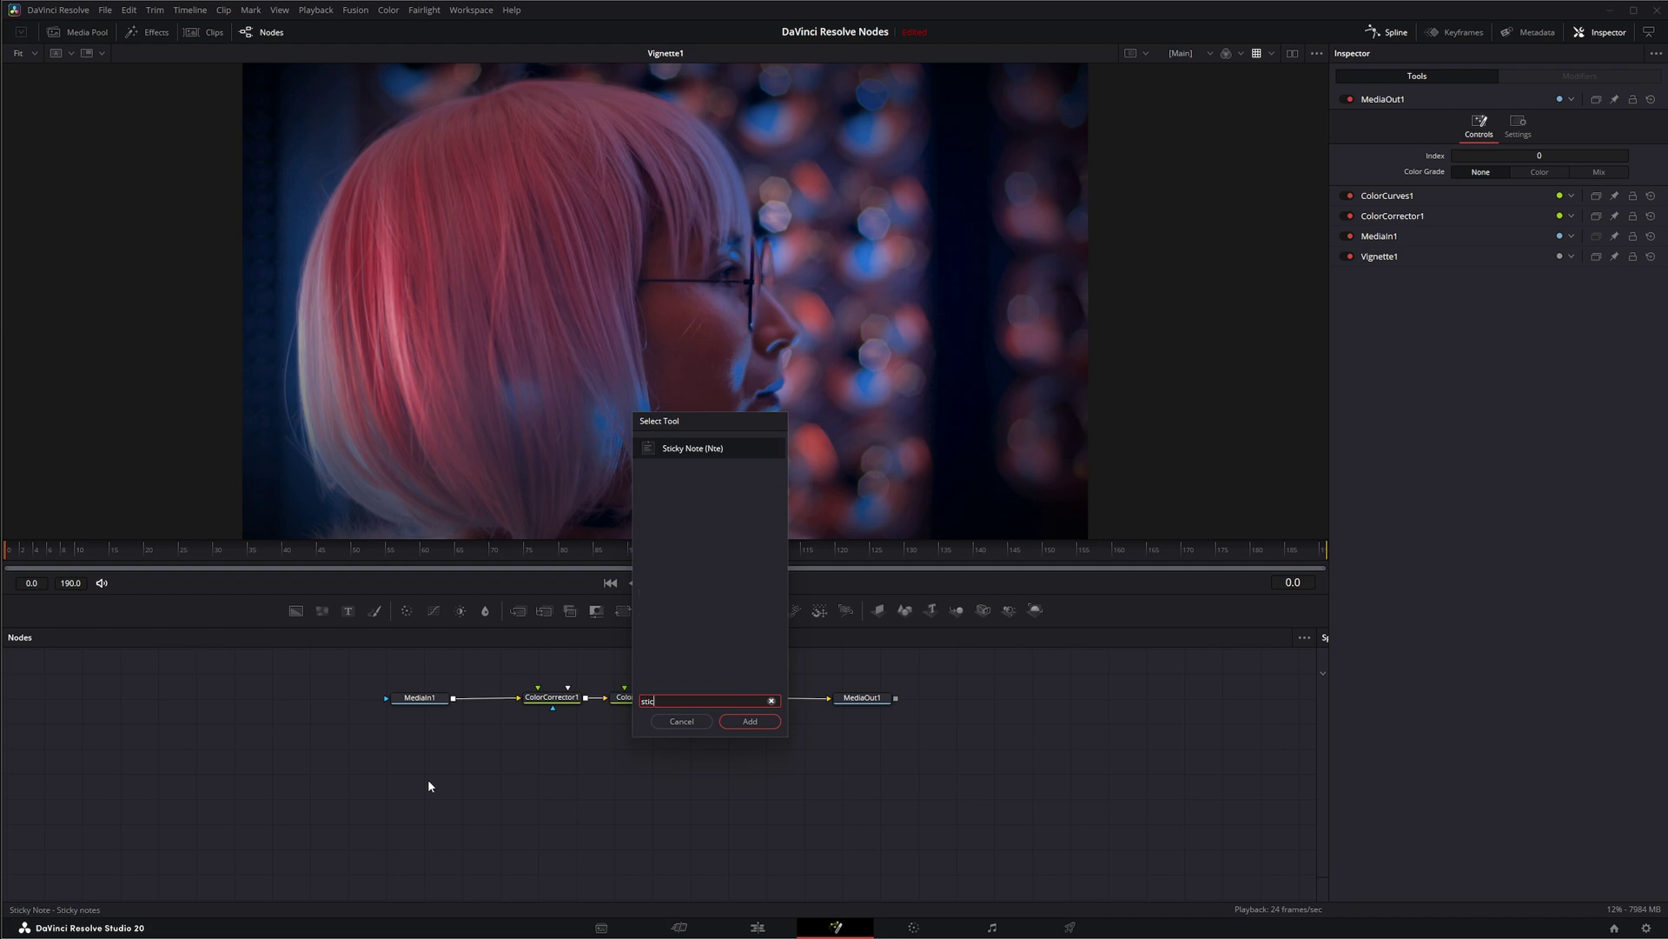
key("Return")
left_click_drag(429, 785, 294, 708)
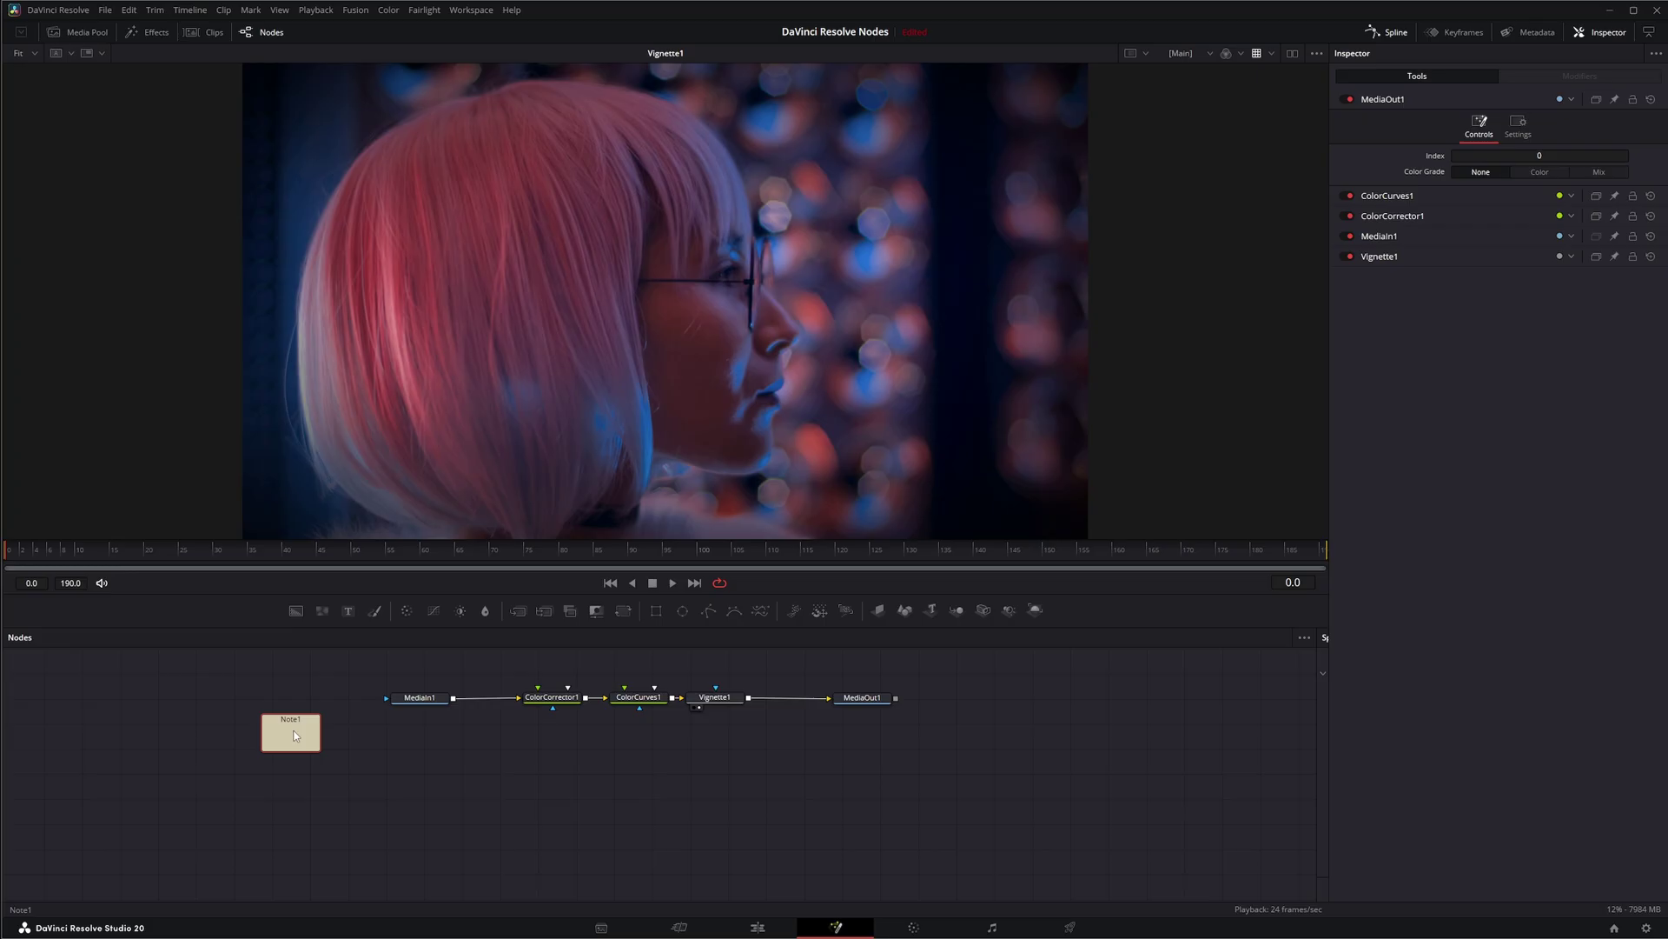
mouse_move(289, 709)
left_mouse_down()
mouse_move(549, 765)
mouse_move(721, 774)
left_mouse_up()
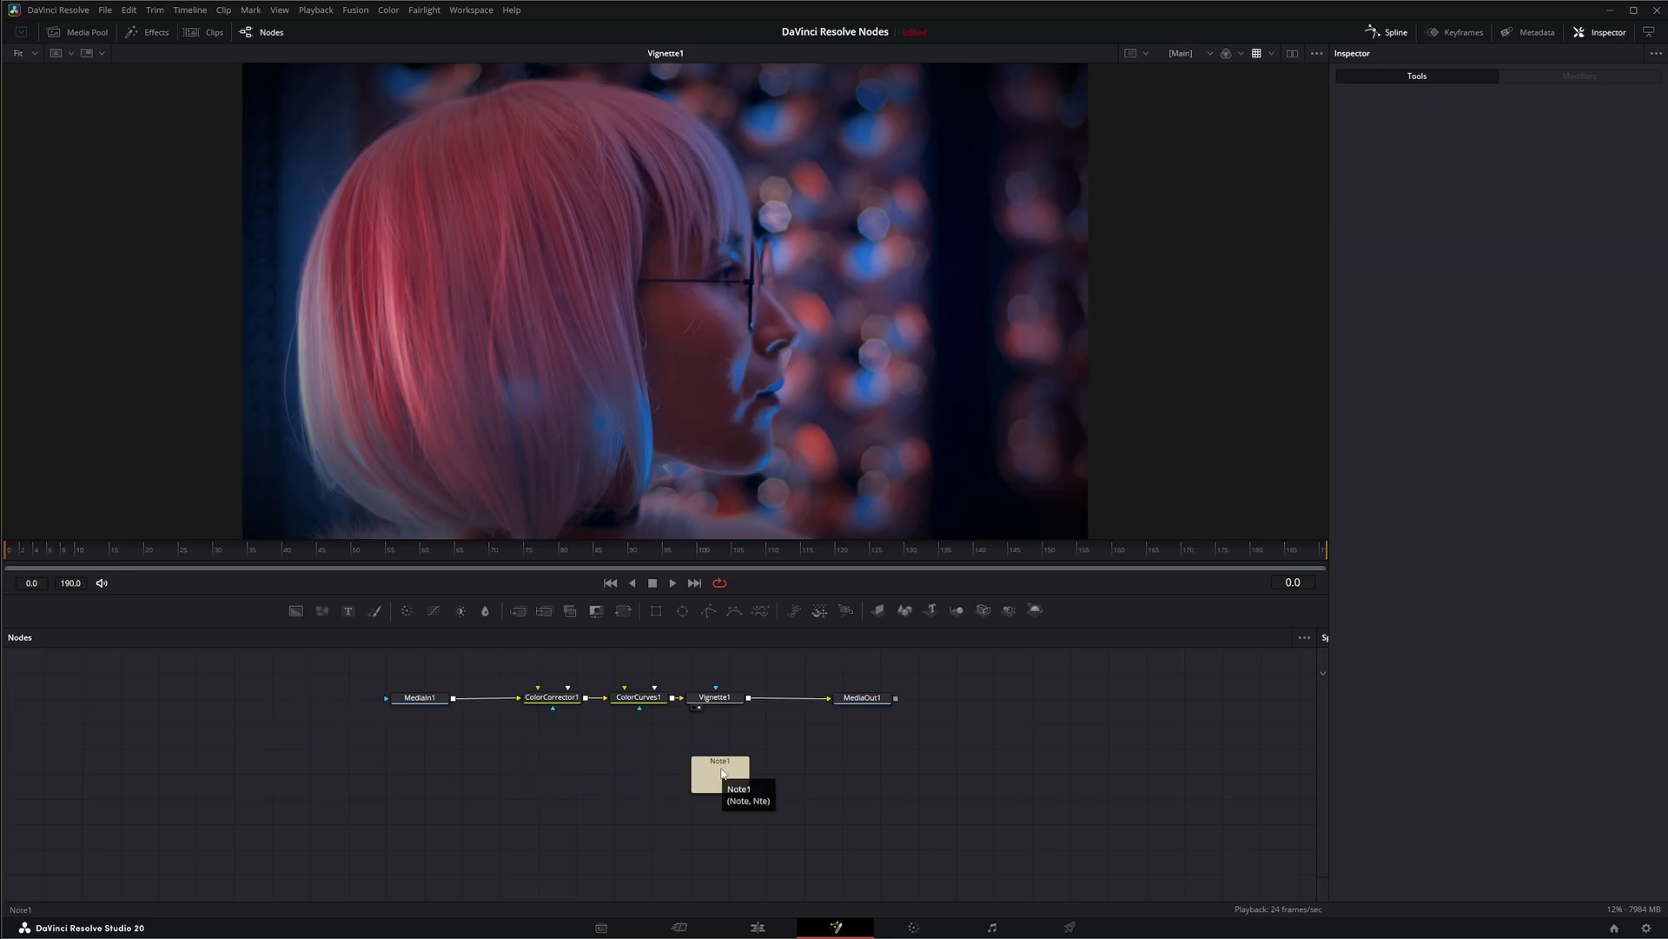
Rename the Note1 sticky note to 'VignetteNote'.
right_click(721, 769)
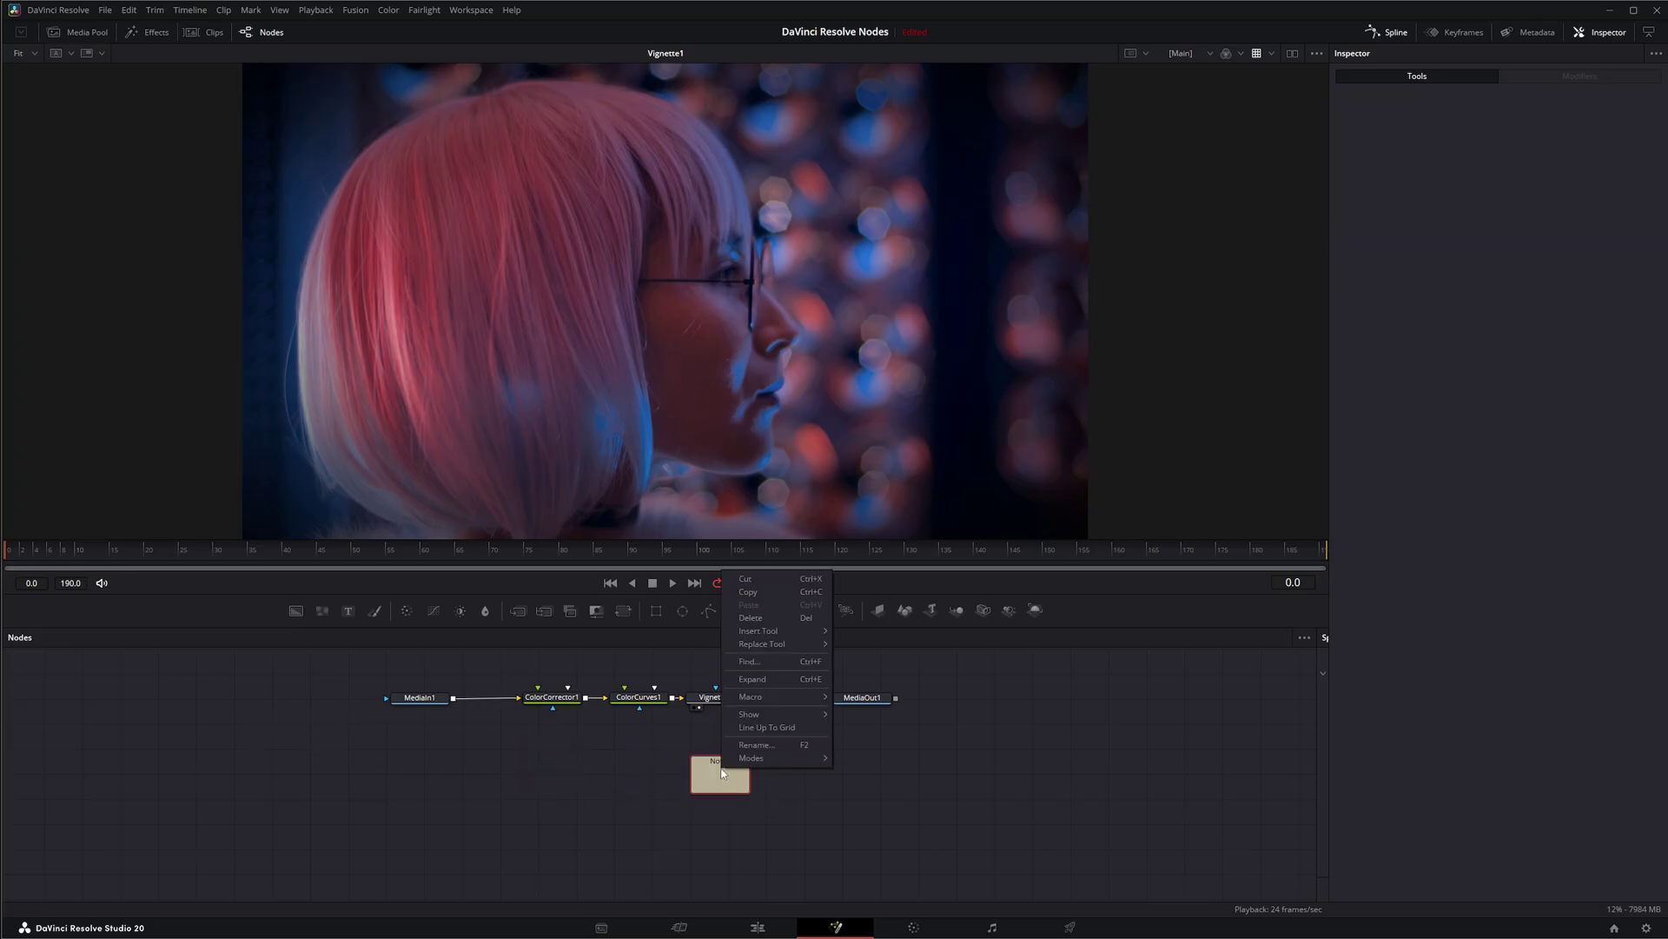
left_click(761, 744)
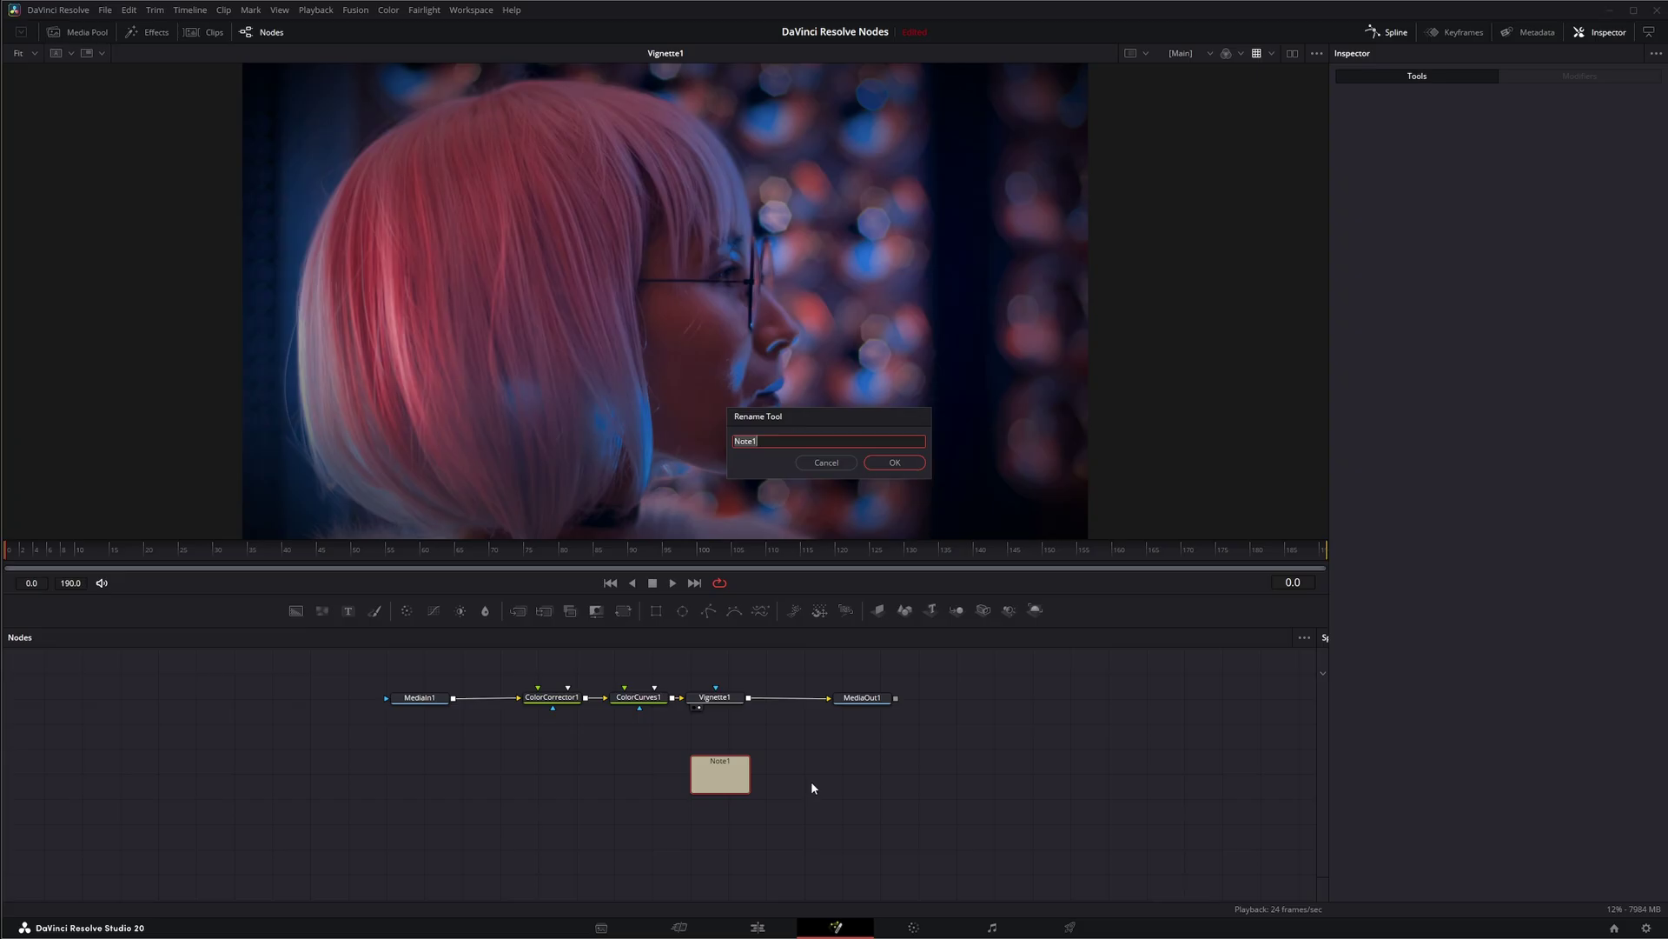
type("Vignette Note")
key("Return")
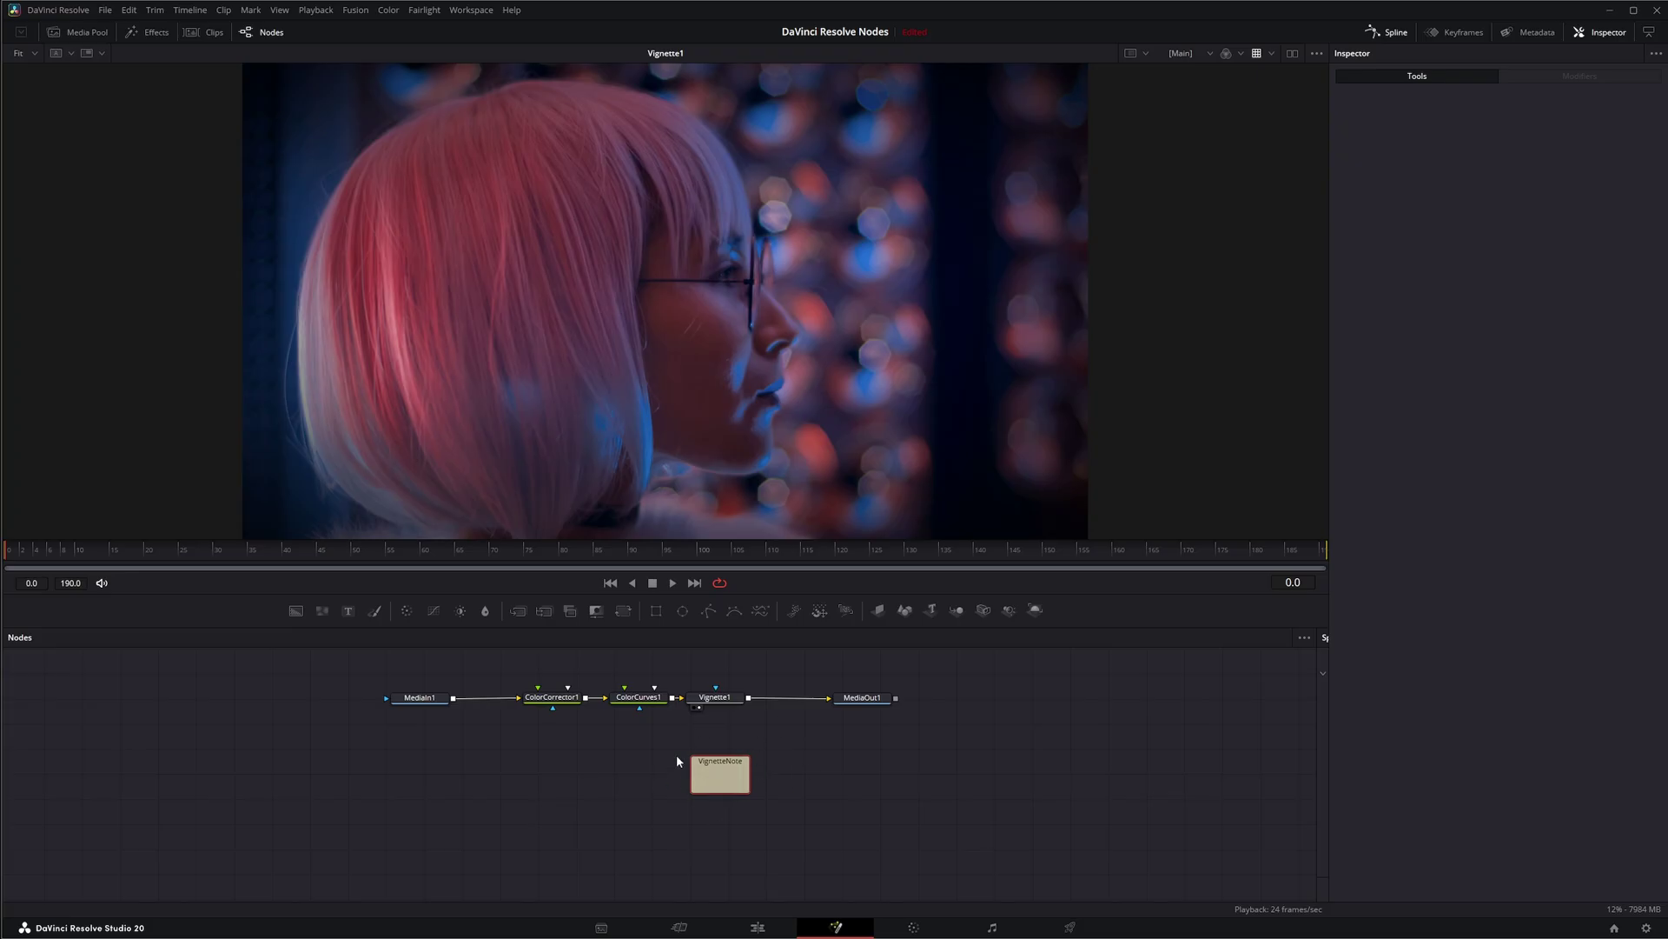
Write 'This is a note!' in VignetteNote, collapse it, and nudge it under Vignette1.
double_click(718, 774)
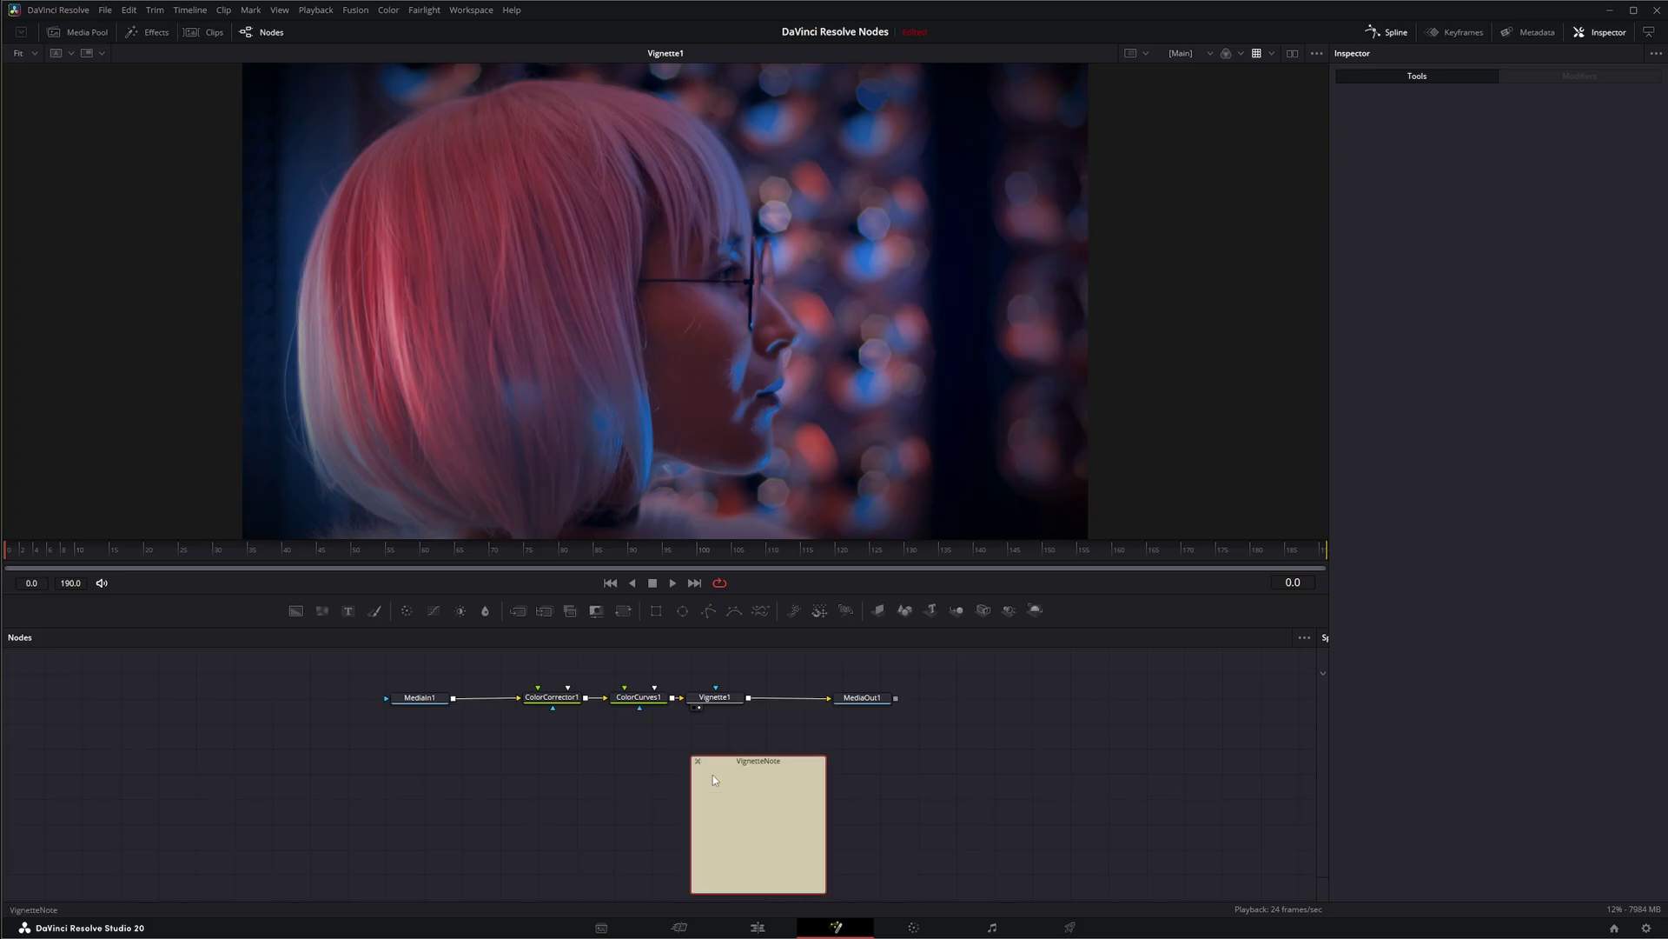
left_click(713, 774)
type("This is a note!")
left_click(697, 762)
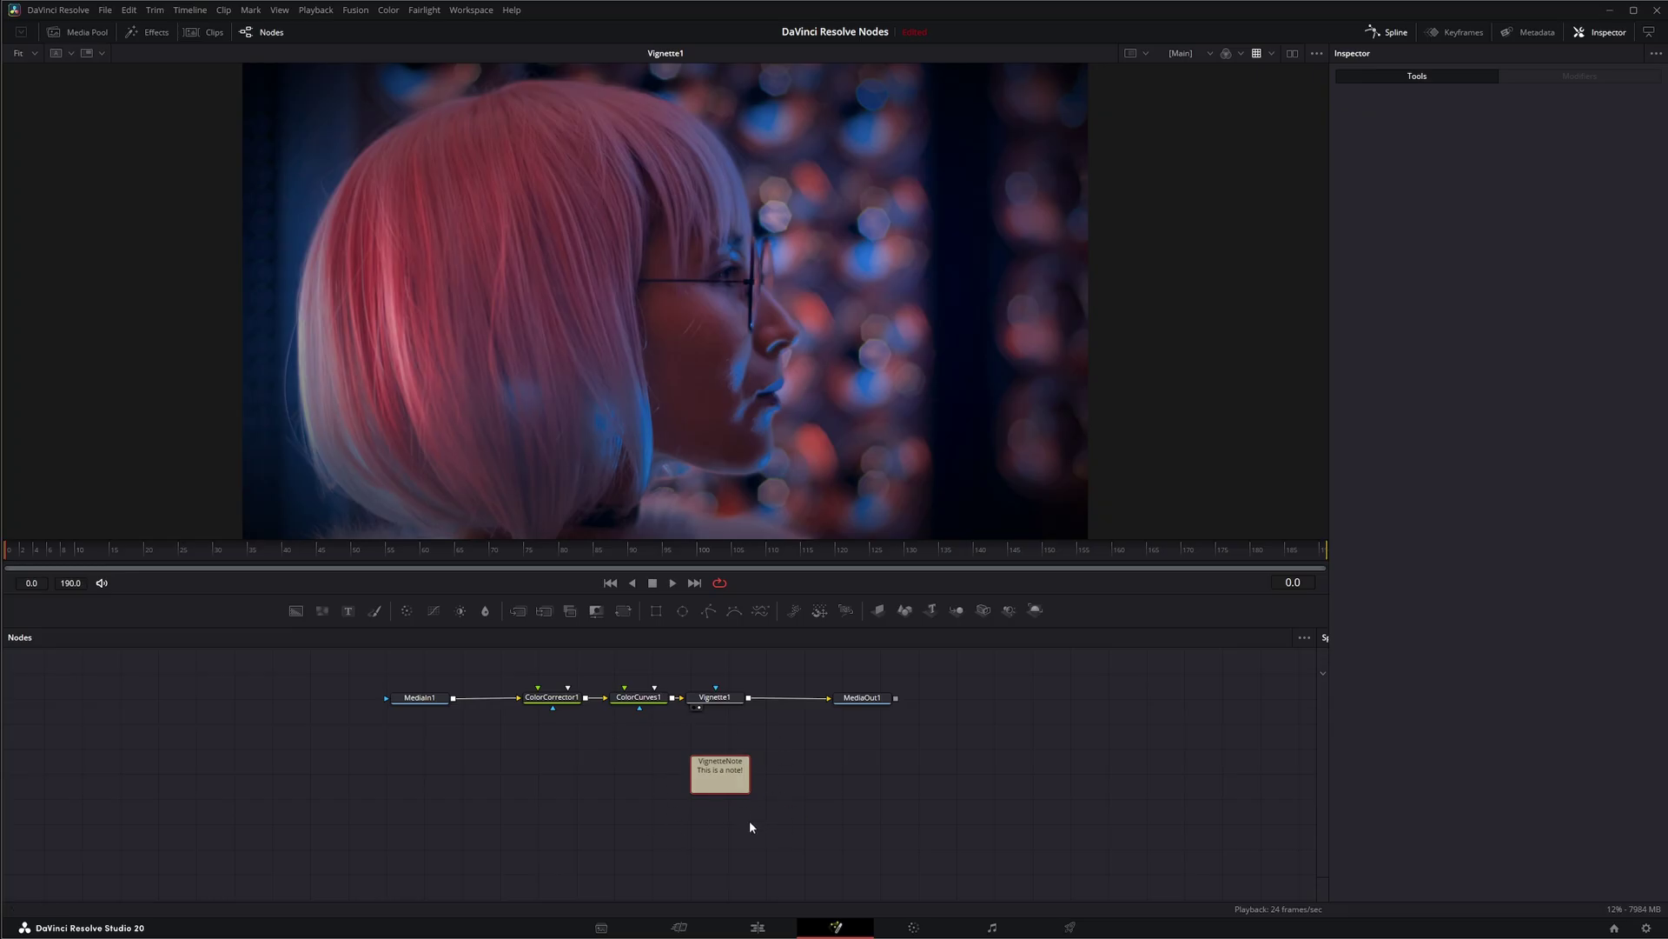
left_click_drag(716, 787, 715, 759)
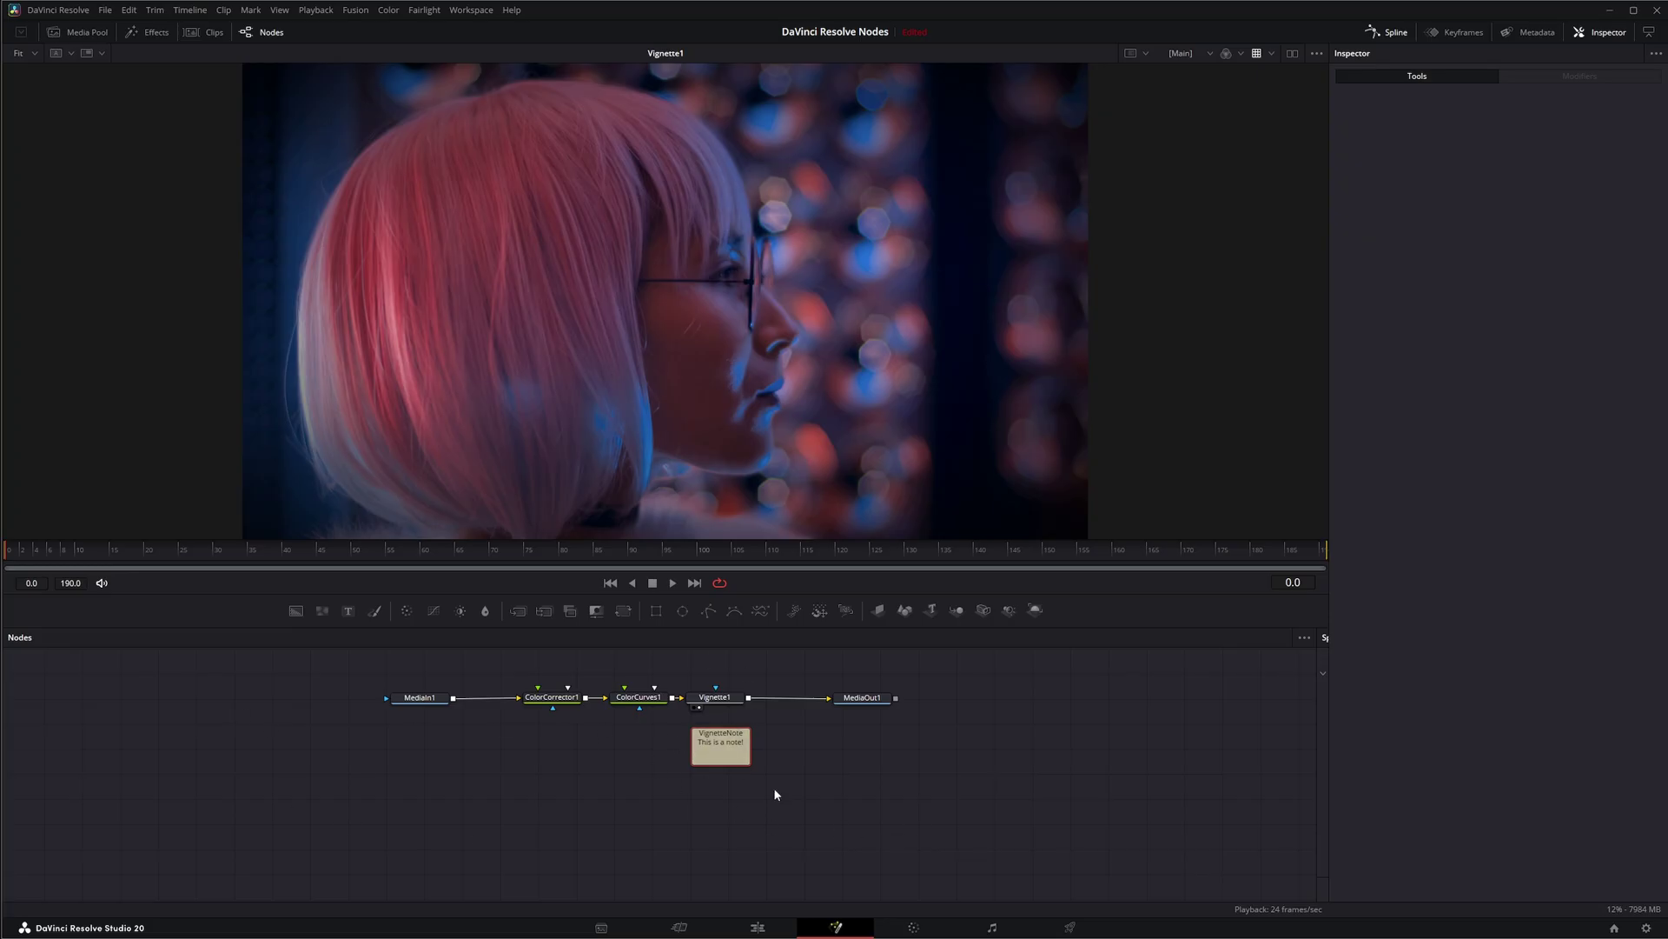
double_click(723, 751)
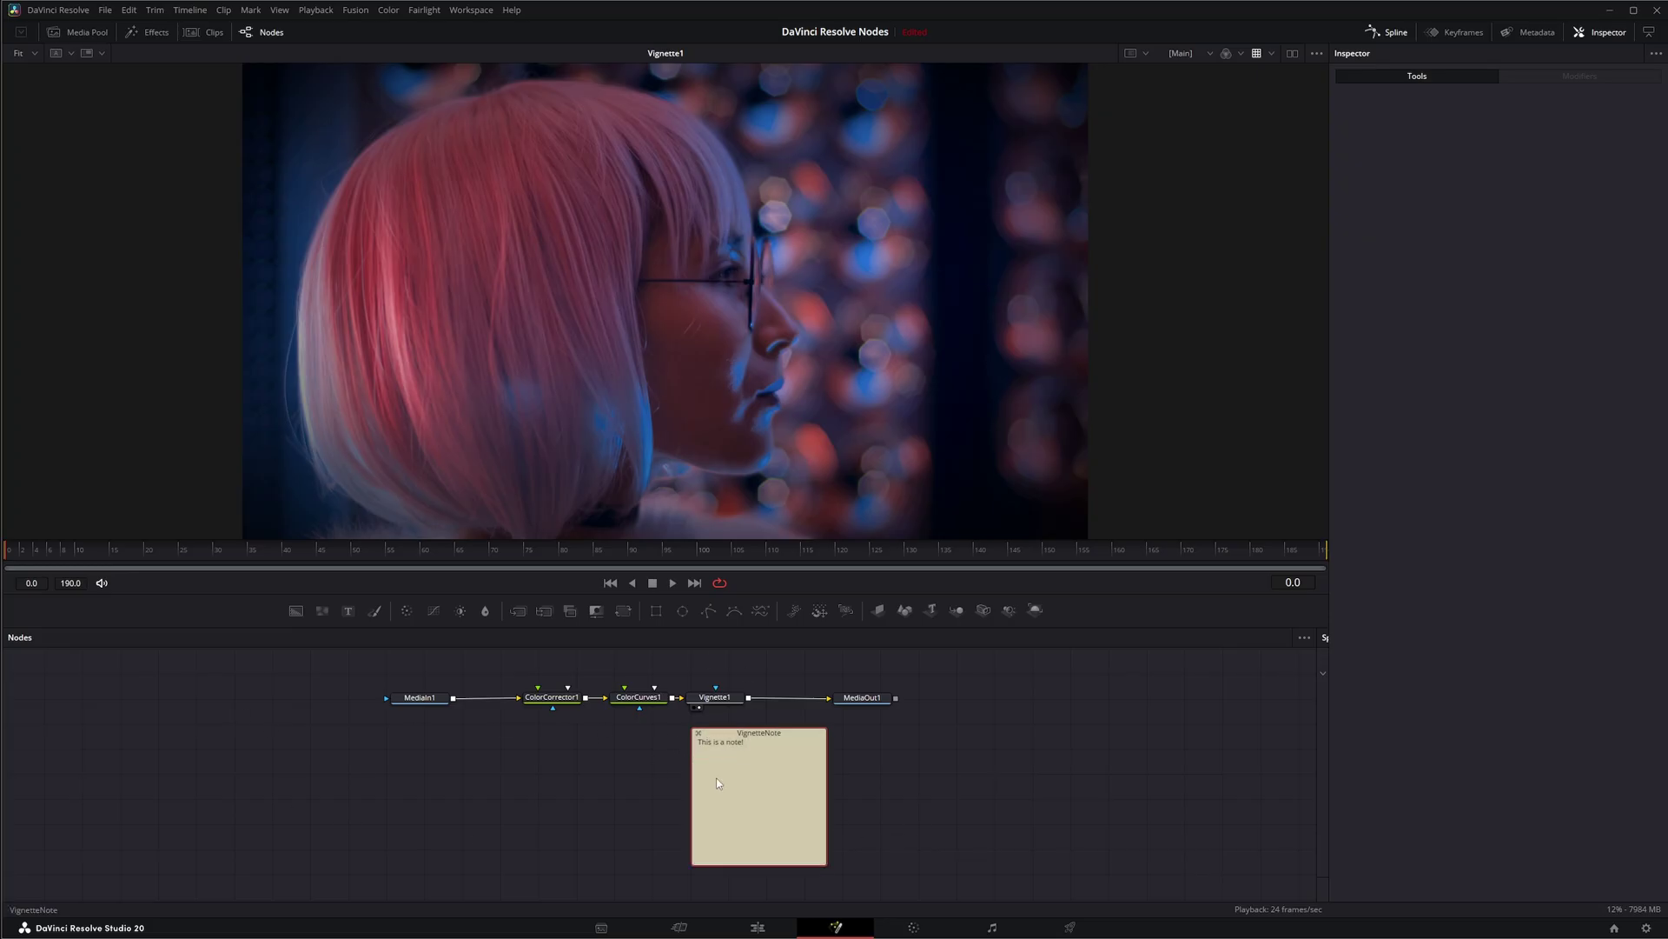
left_click(699, 734)
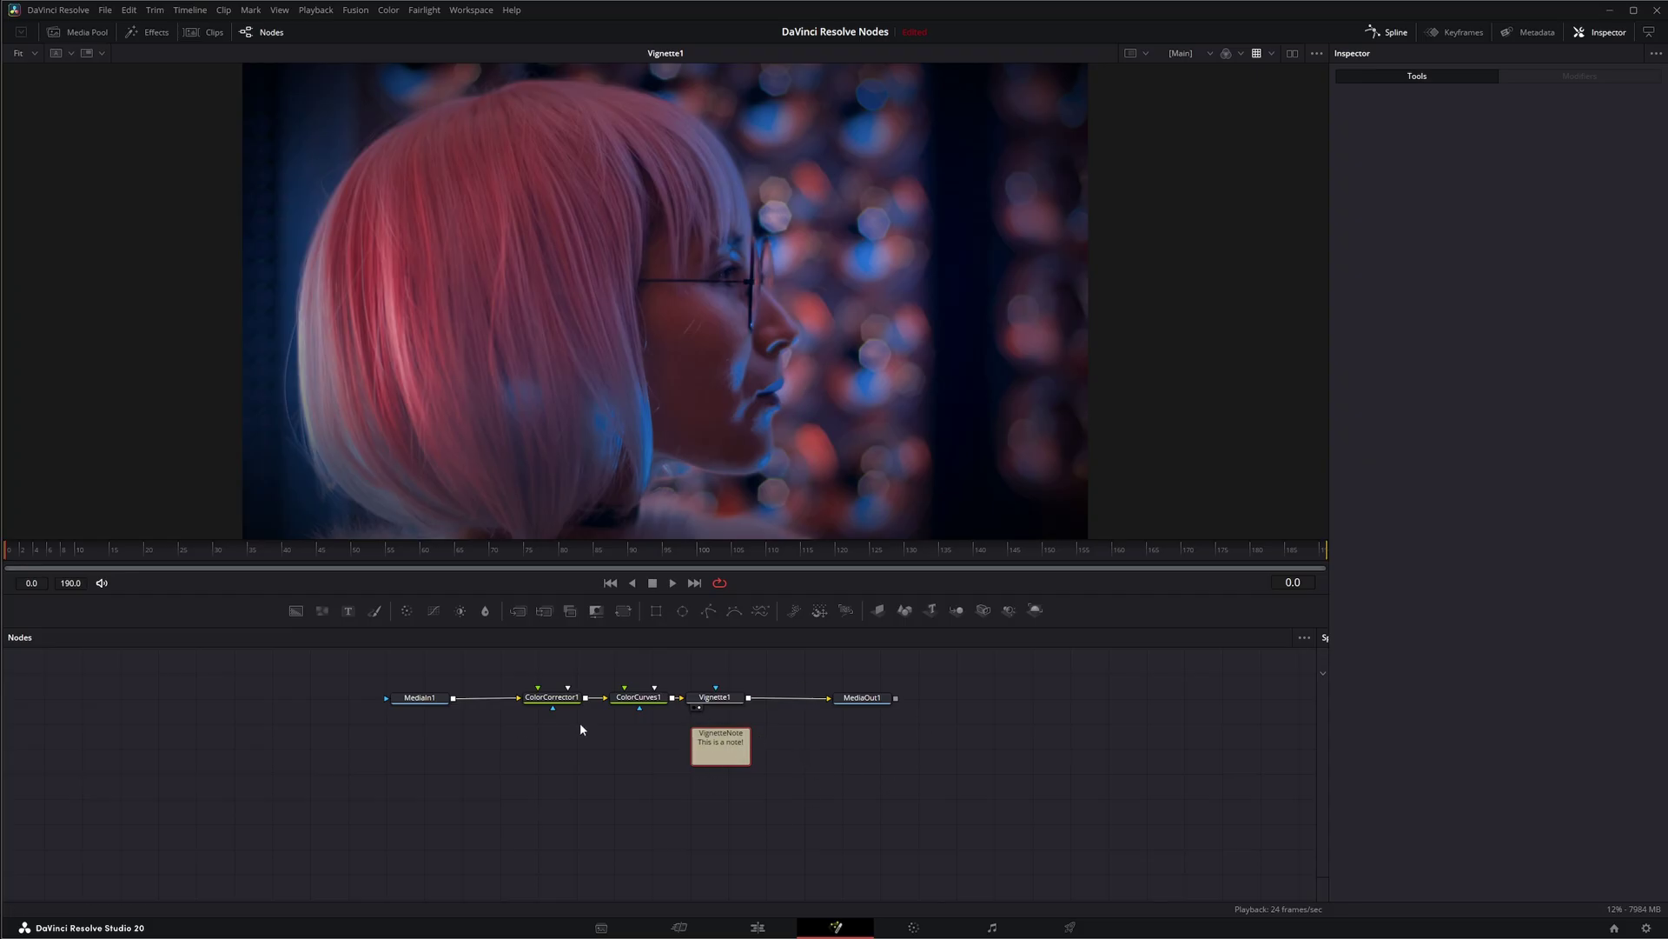
right_click(722, 747)
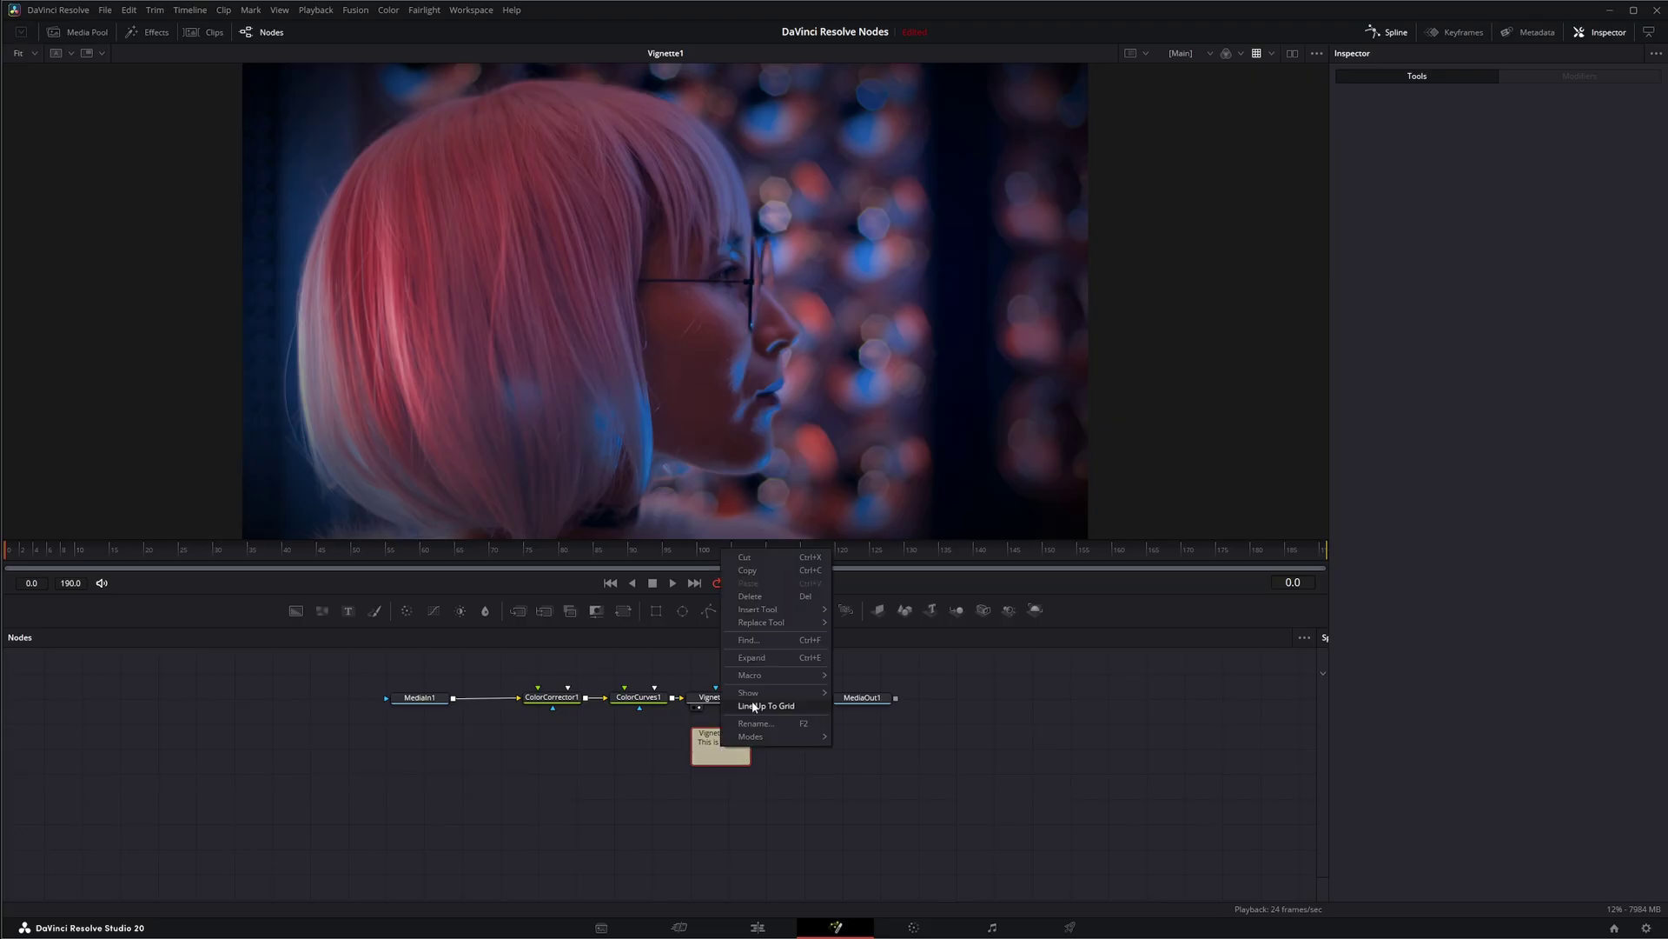
left_click(805, 799)
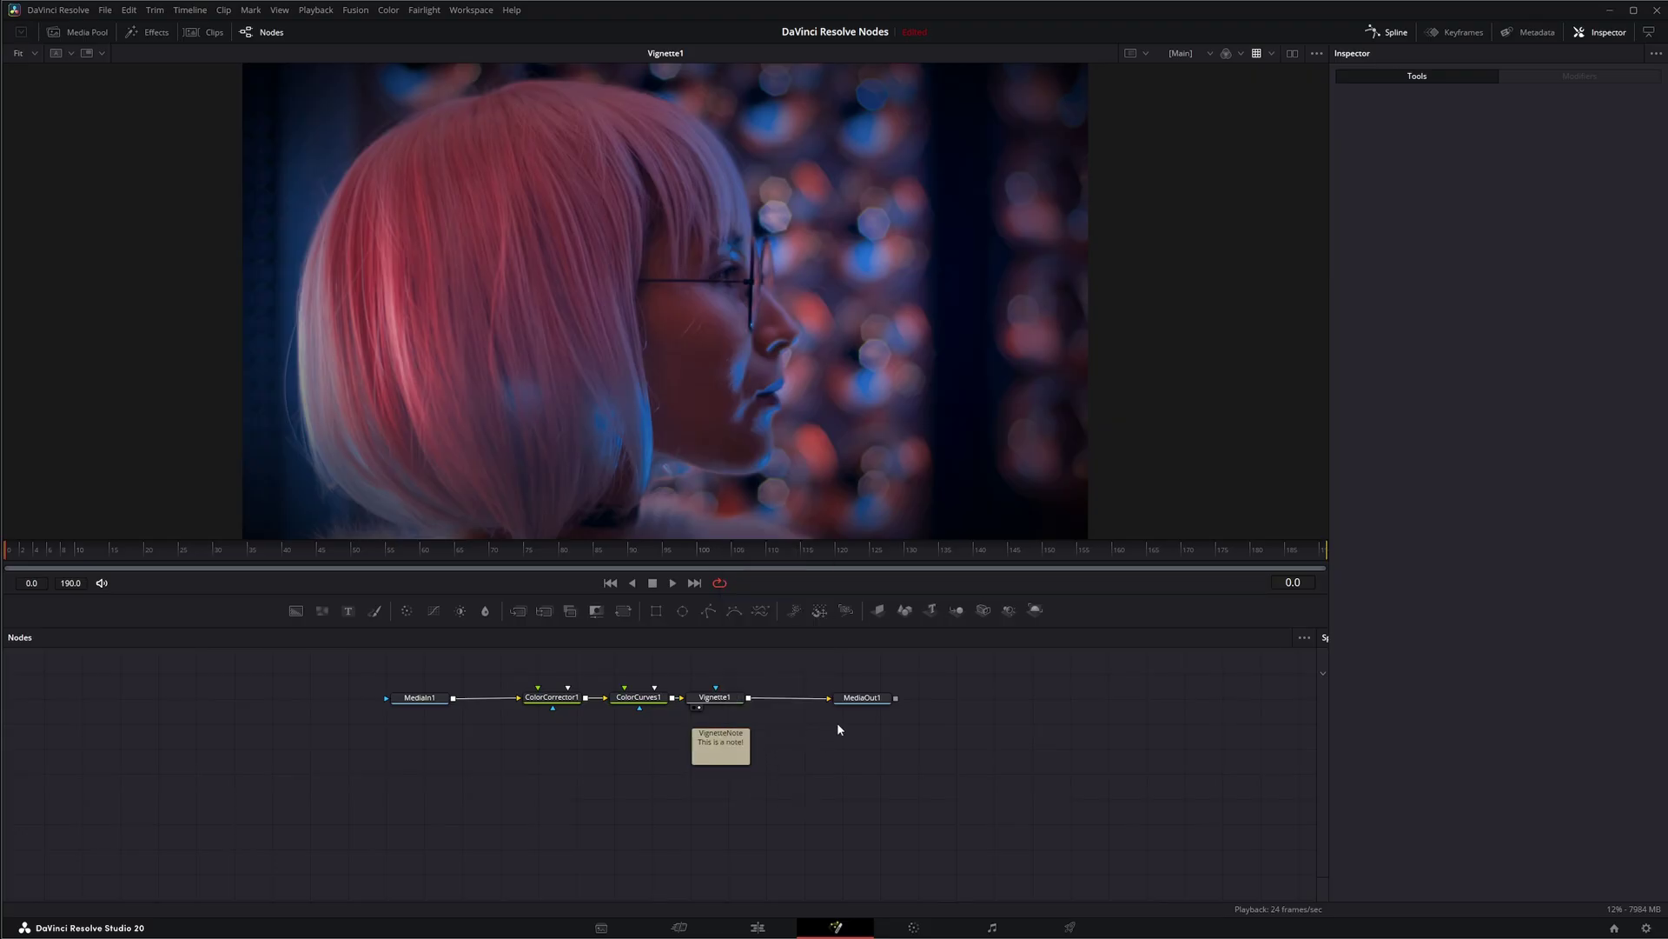
left_click(719, 700)
right_click(718, 701)
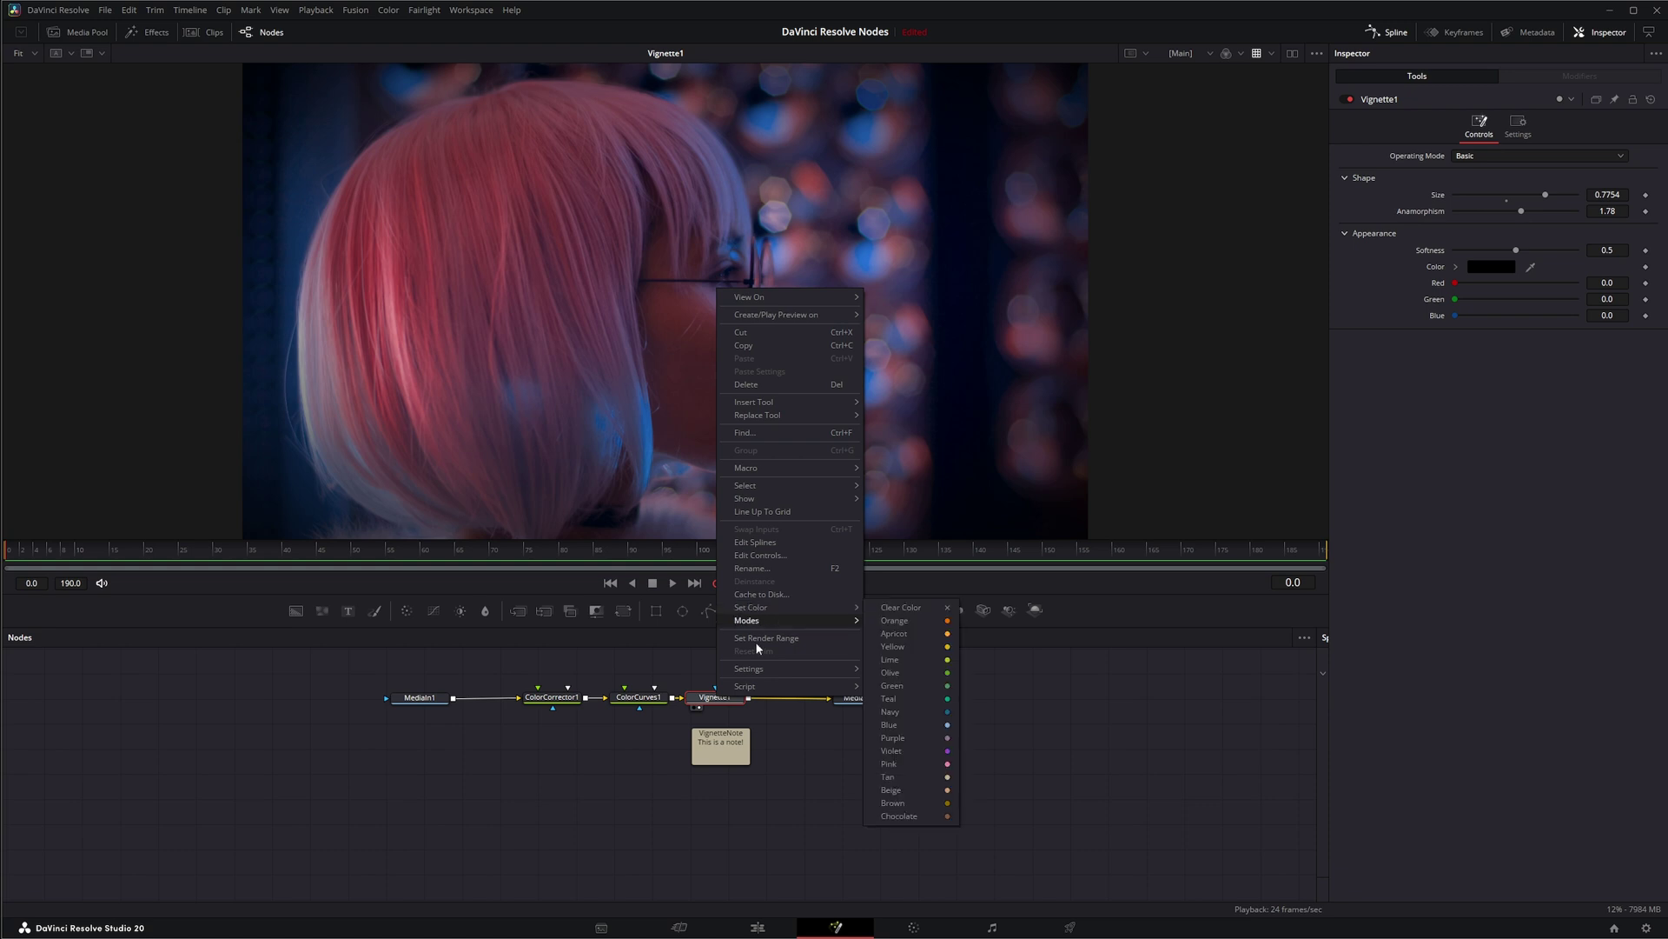
left_click(727, 756)
right_click(724, 750)
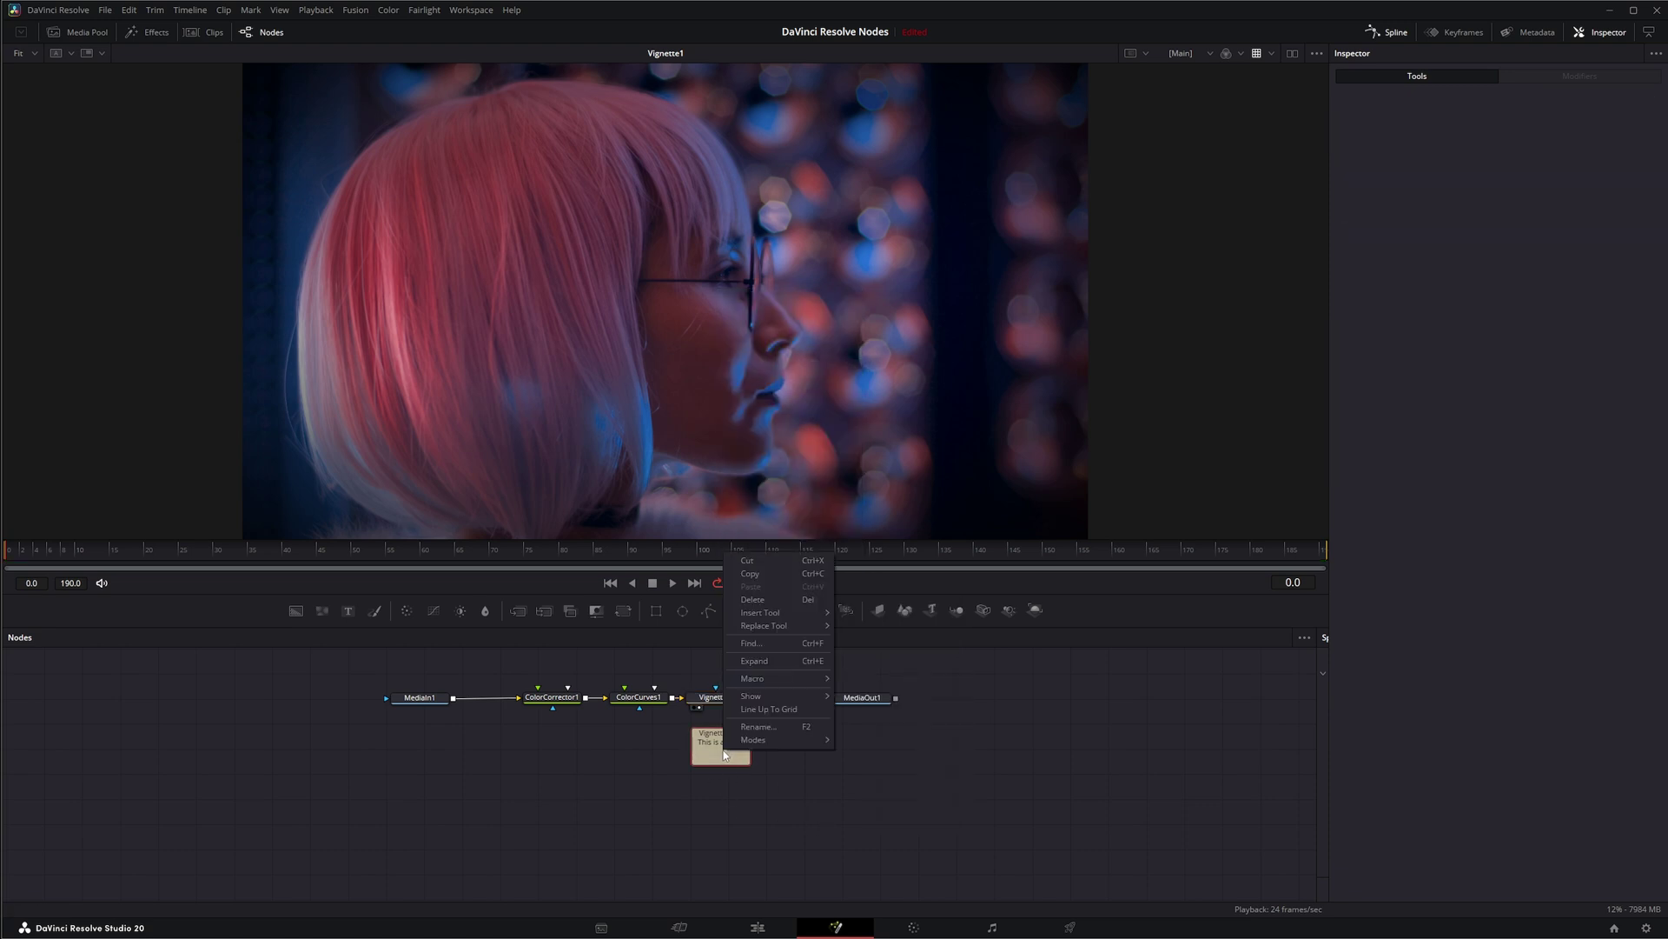
left_click(802, 819)
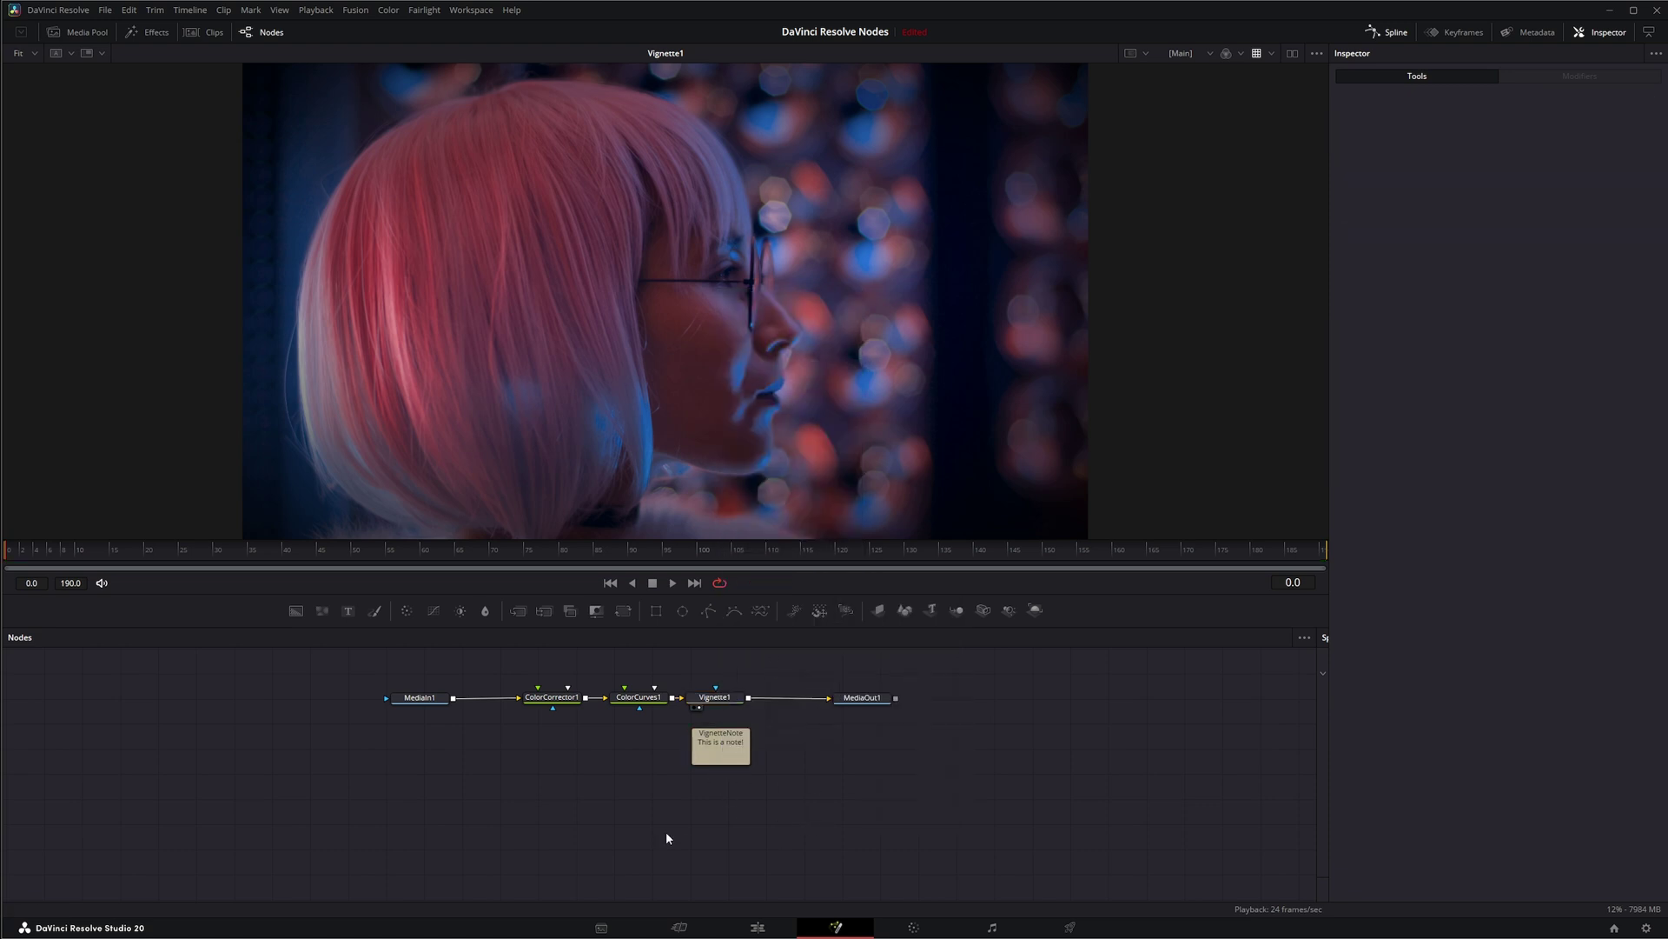